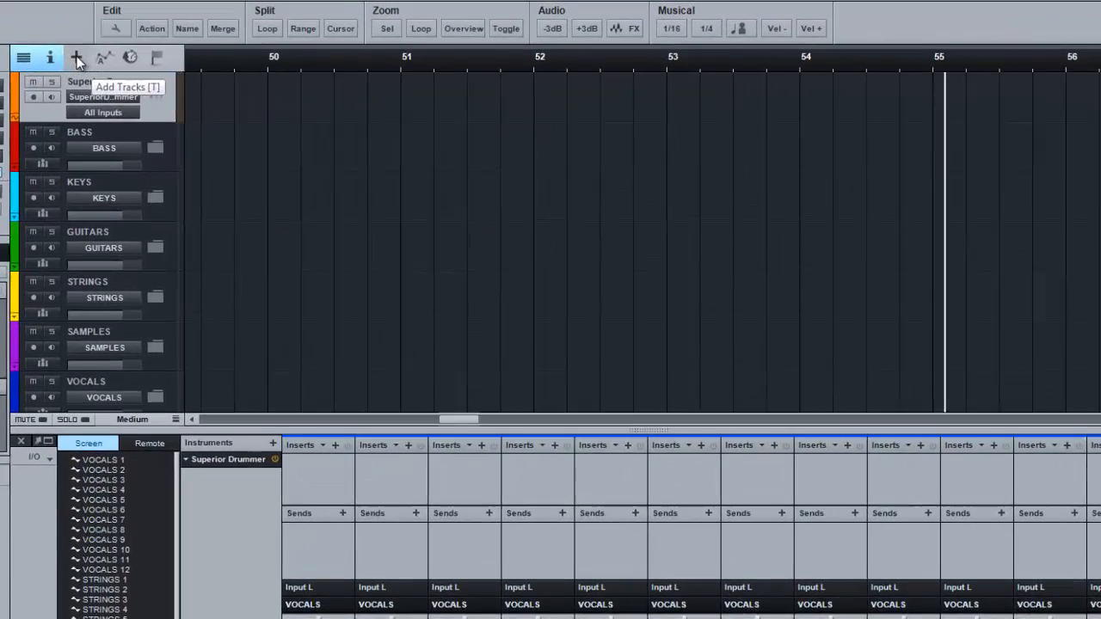
click(267, 63)
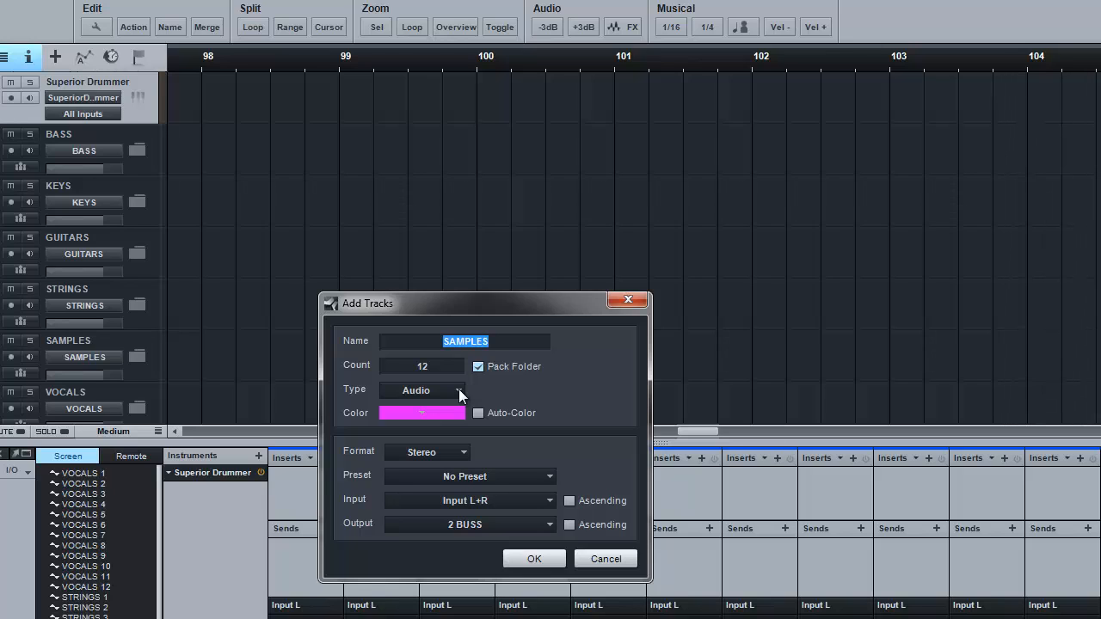
click(459, 390)
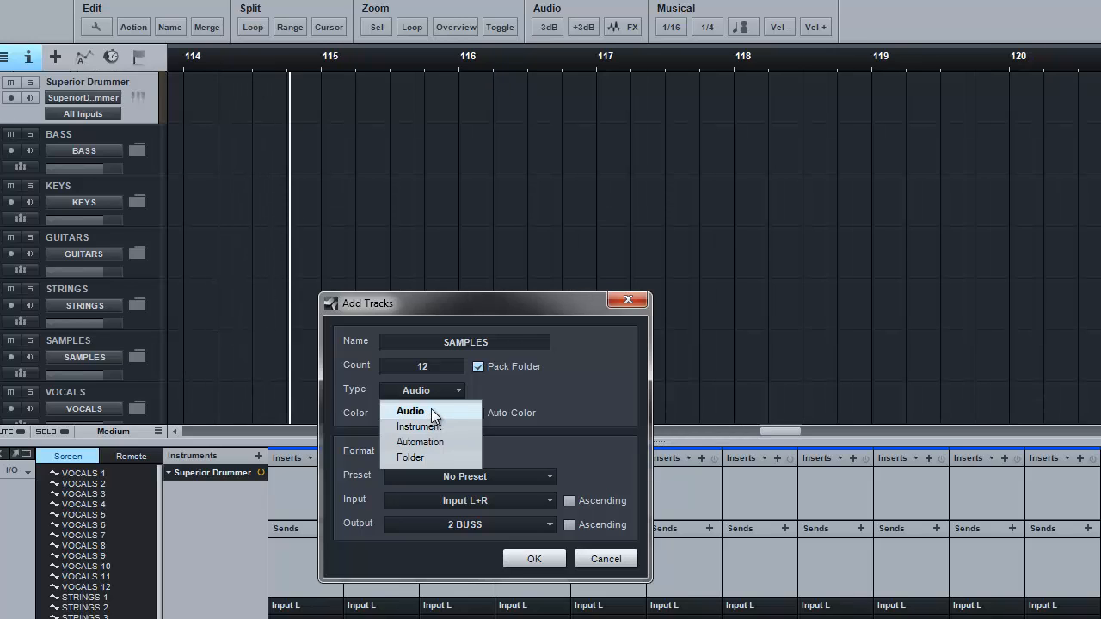
click(434, 412)
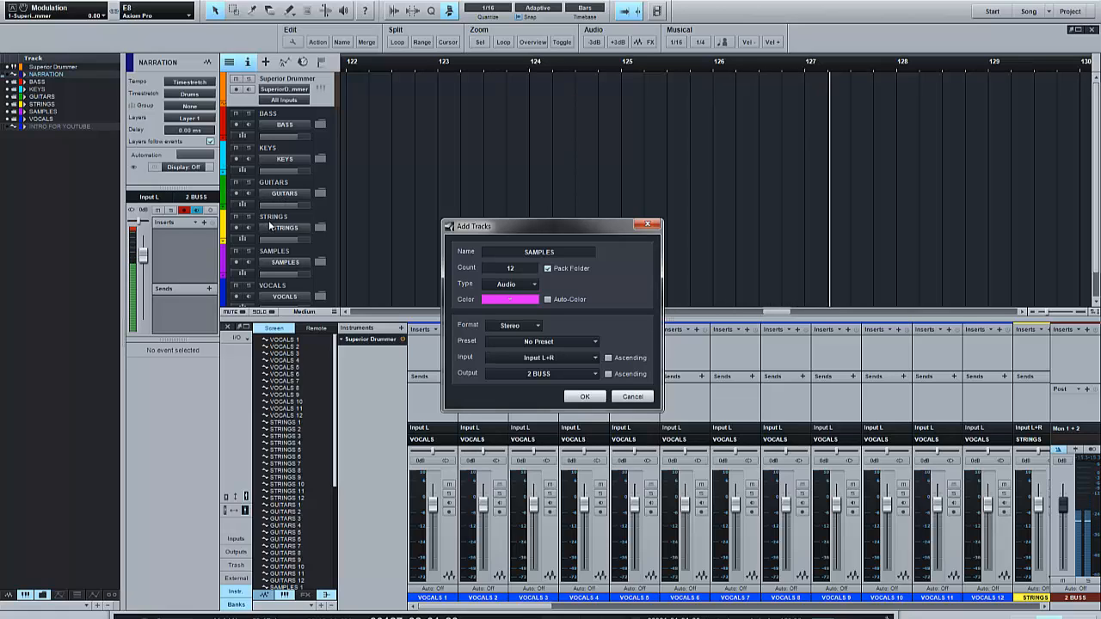
click(509, 300)
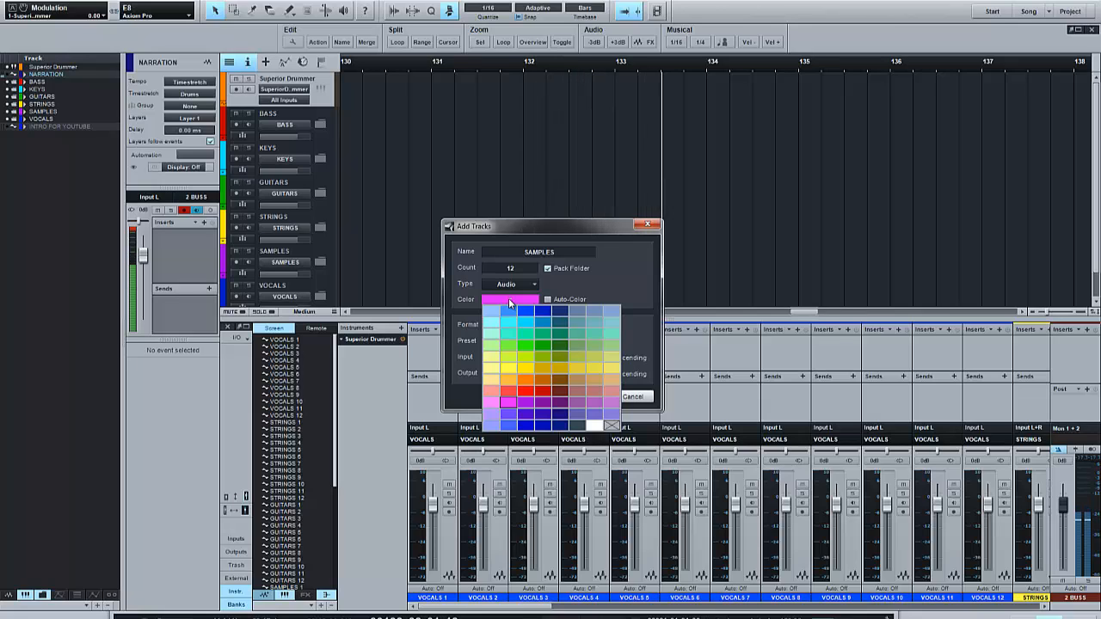
click(508, 297)
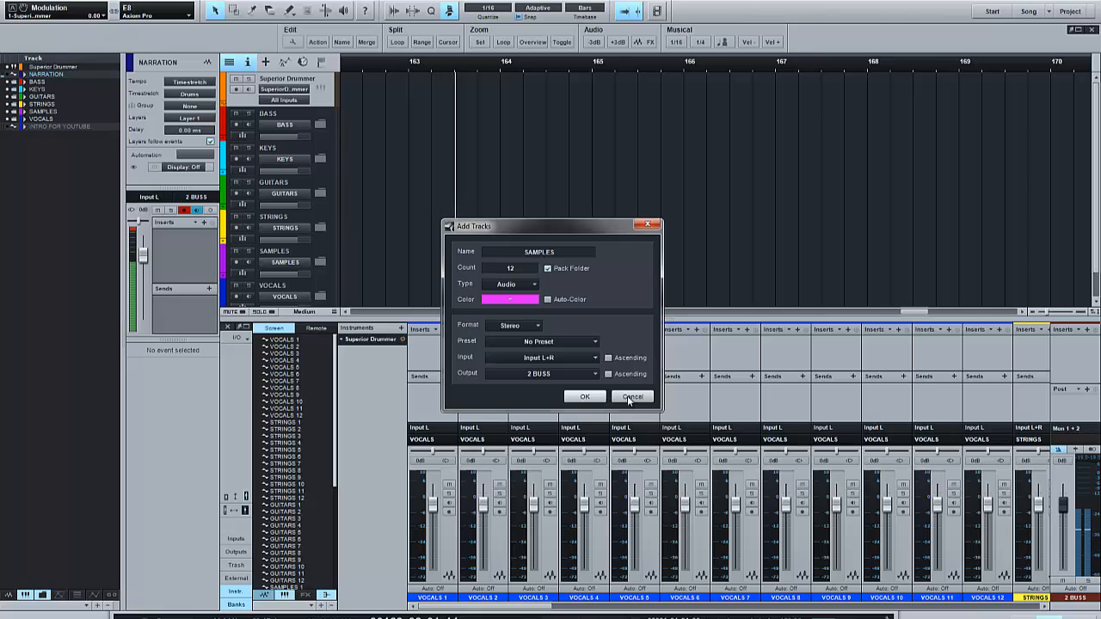
click(631, 397)
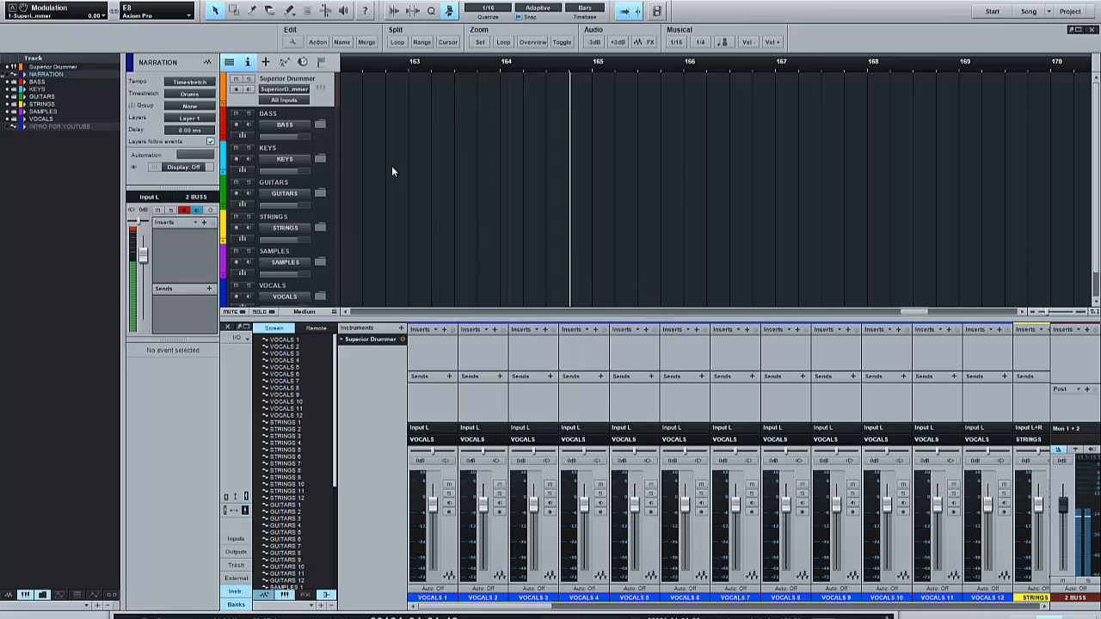
- Expand the BASS folder track and open the BASS 1 track name for editing, confirming it unchanged
click(320, 126)
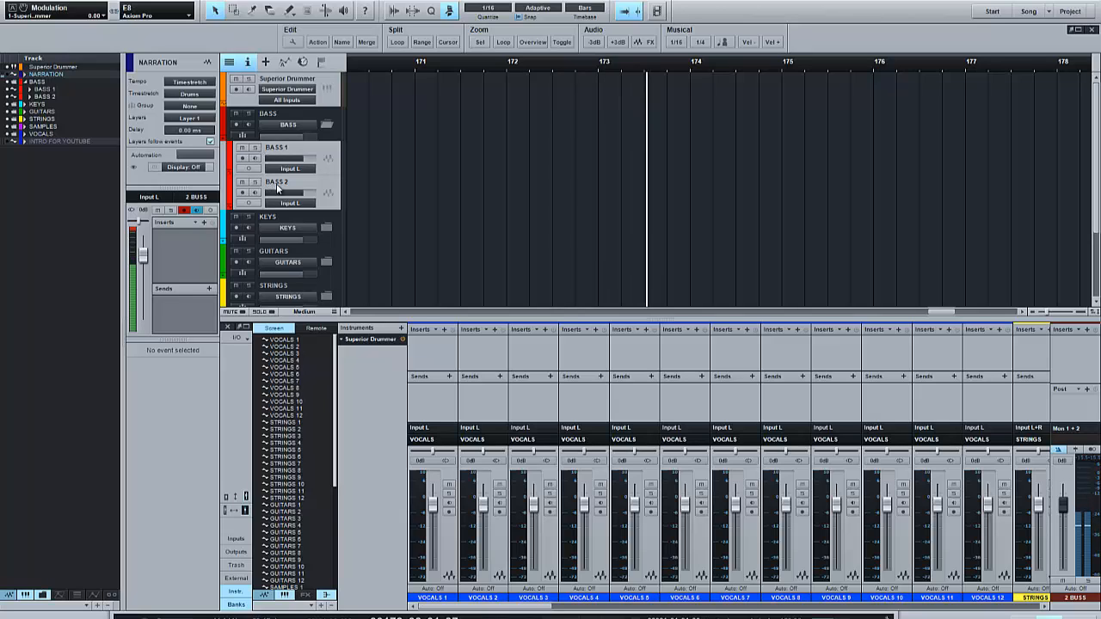
click(280, 149)
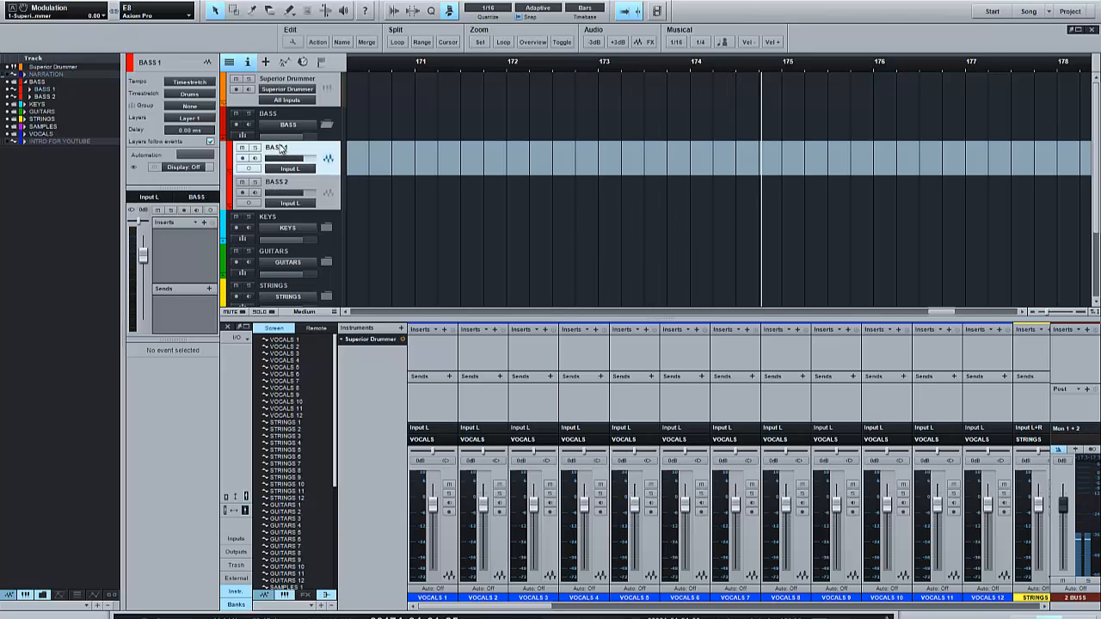
double_click(280, 149)
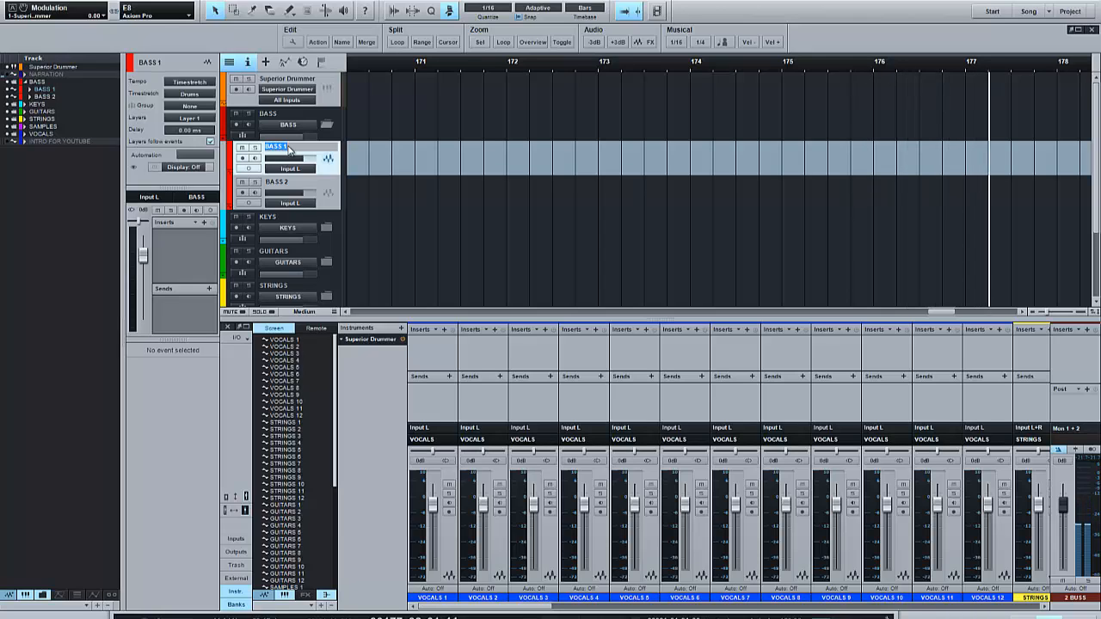
click(290, 150)
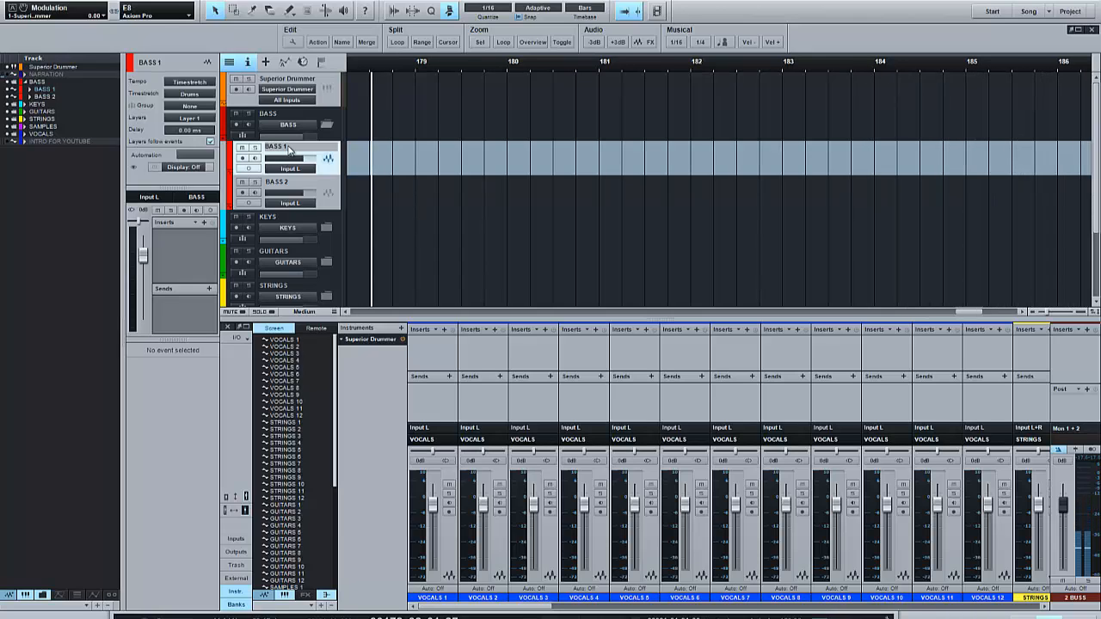
key(Return)
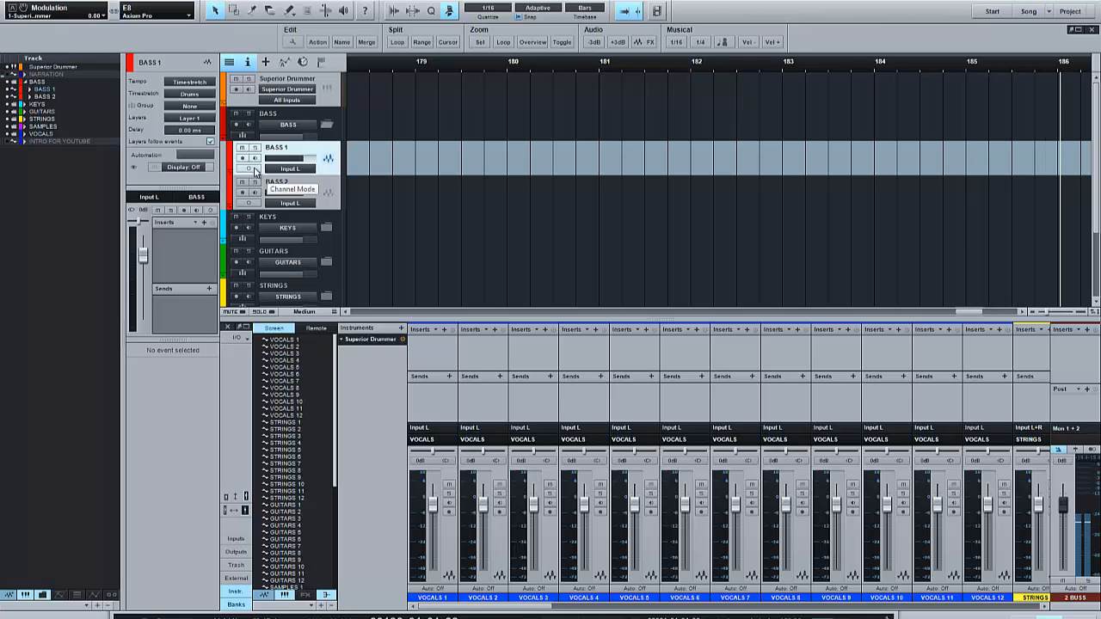
- Switch the BASS 1 track's channel mode to stereo and back to mono
click(250, 170)
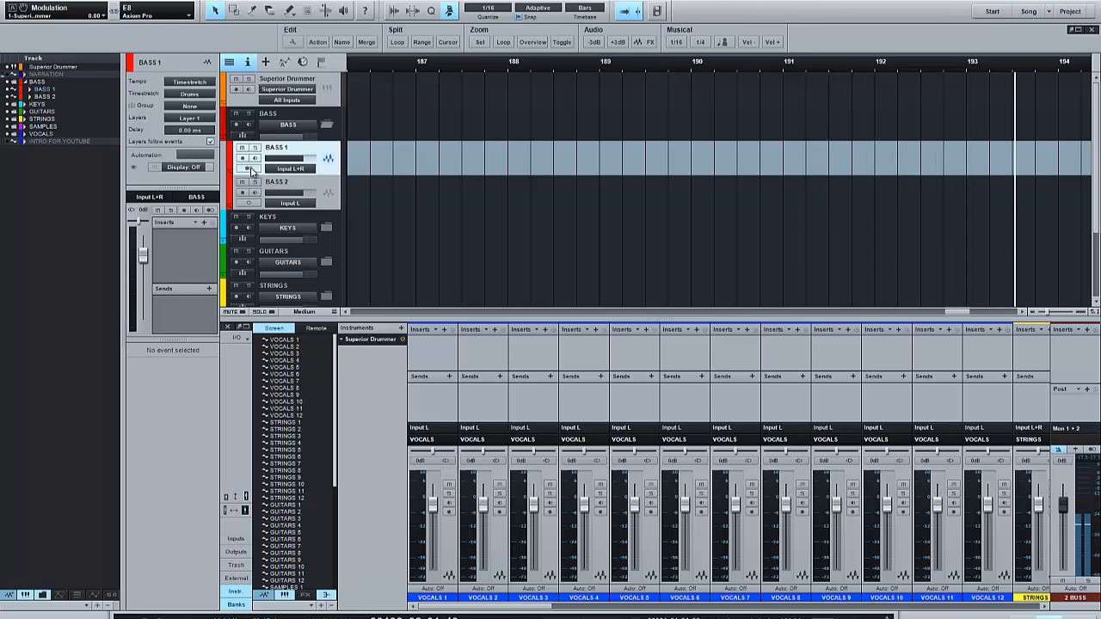
click(250, 168)
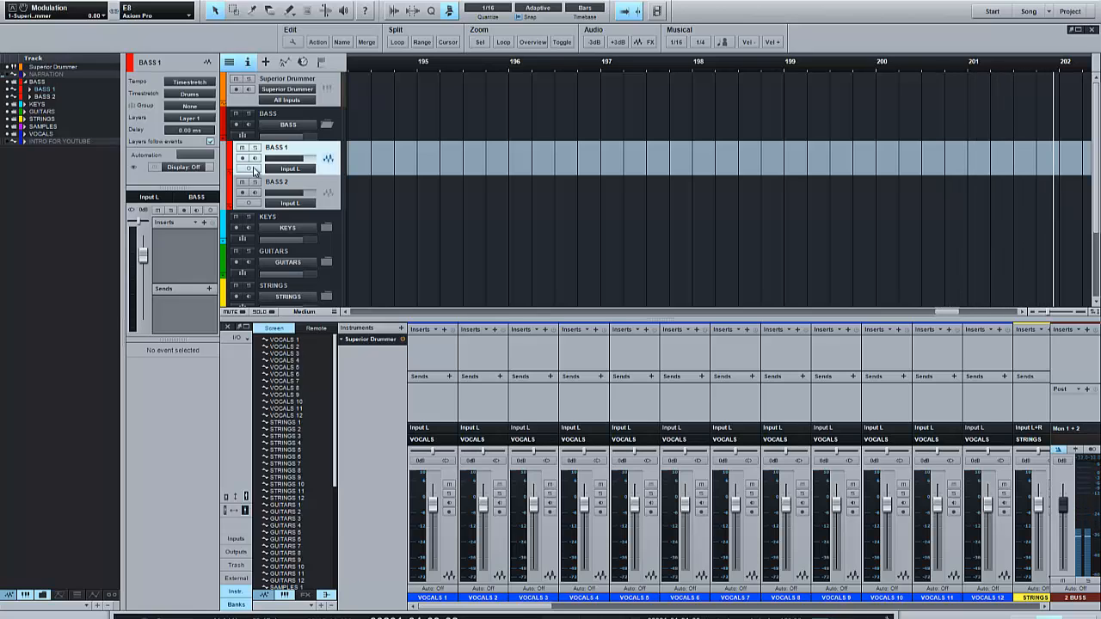
- Collapse the BASS folder track
click(327, 125)
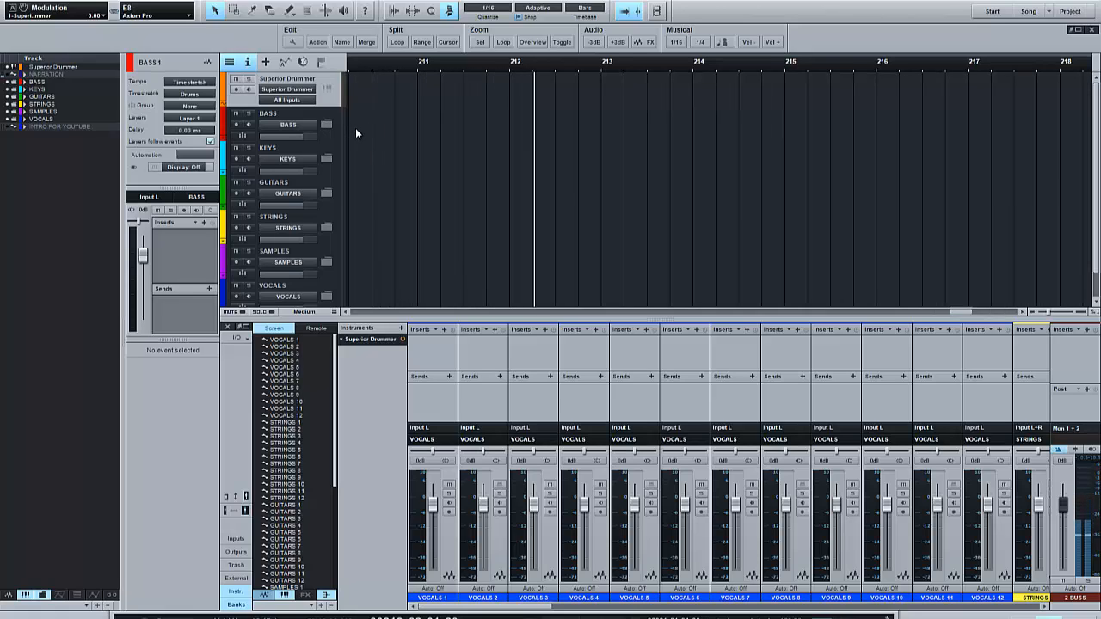
scroll(355, 128, down, 2)
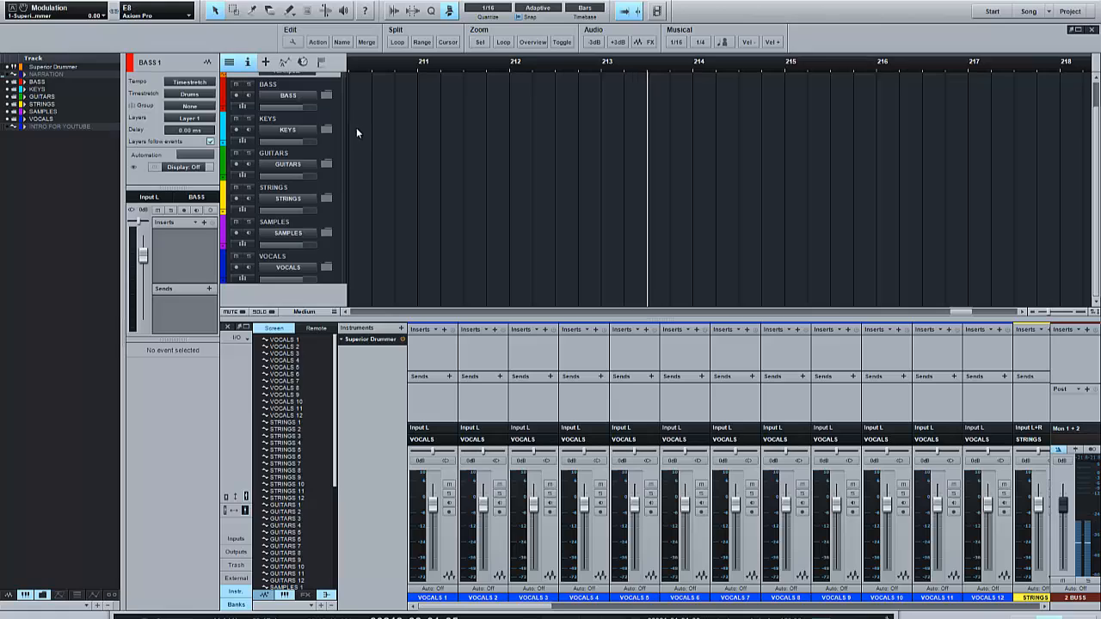
scroll(351, 108, up, 2)
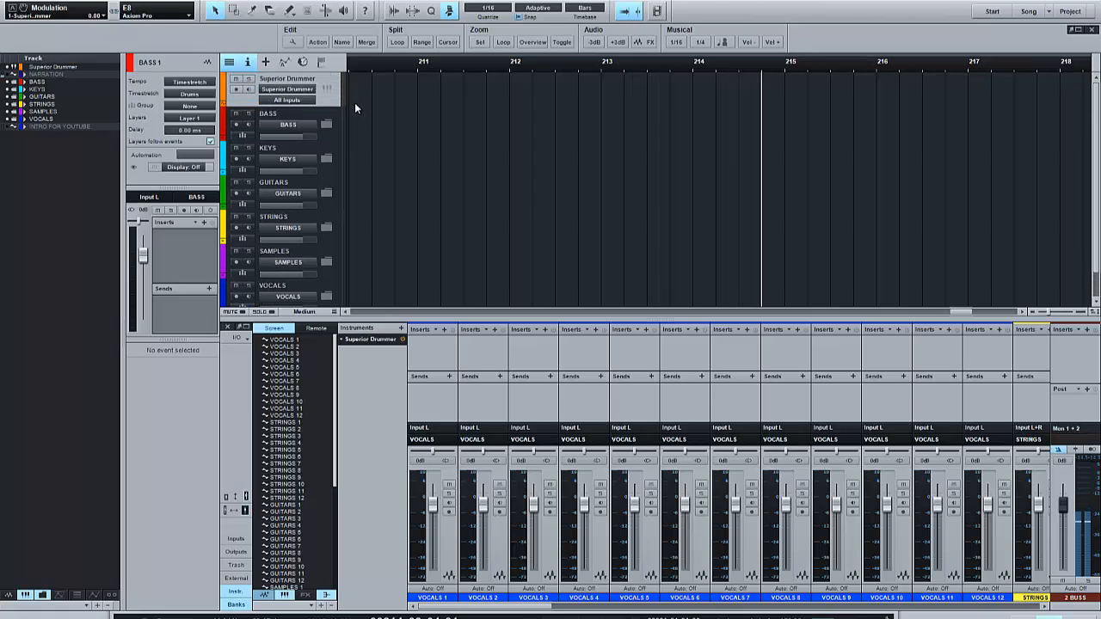
scroll(355, 127, down, 3)
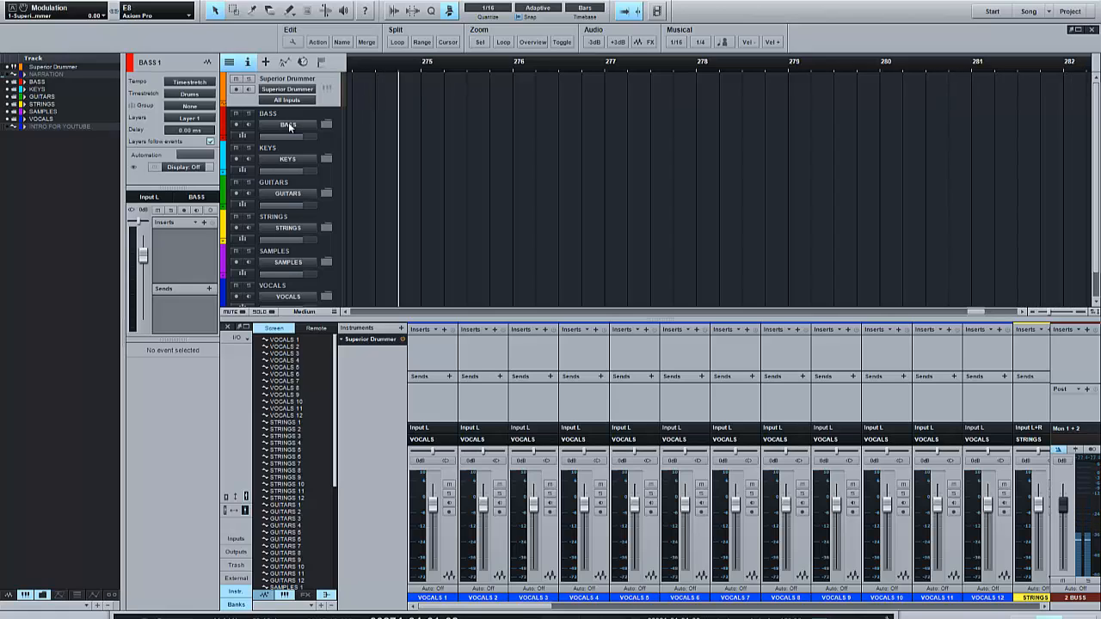
- Inspect the BASS folder's bus channel choices and scroll across the mixer's bus channels
click(288, 125)
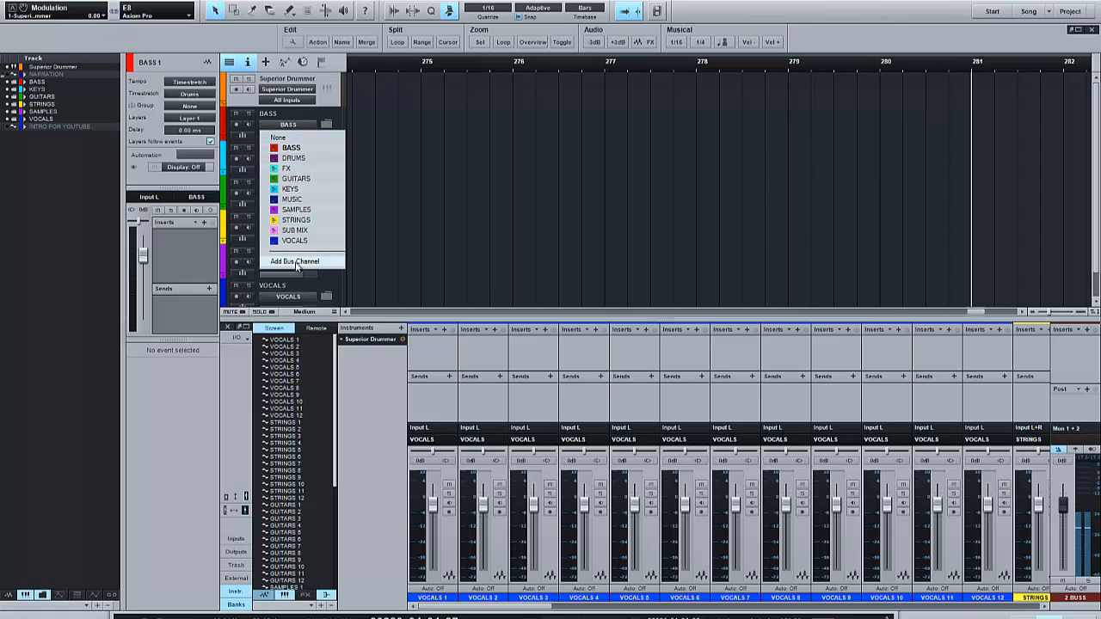
click(301, 126)
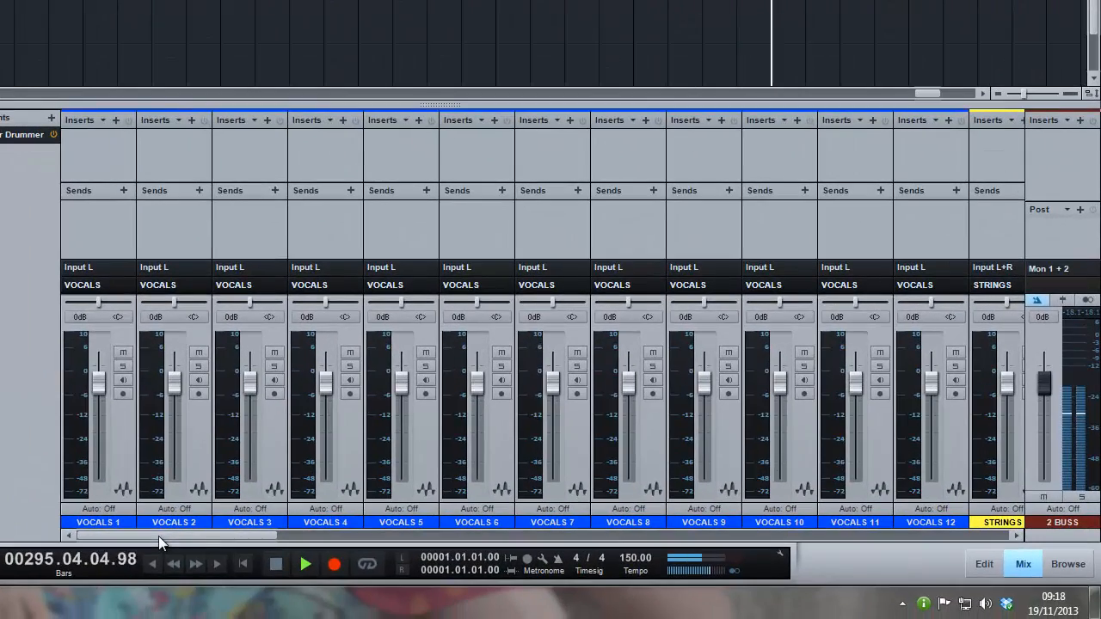
drag(158, 536, 931, 562)
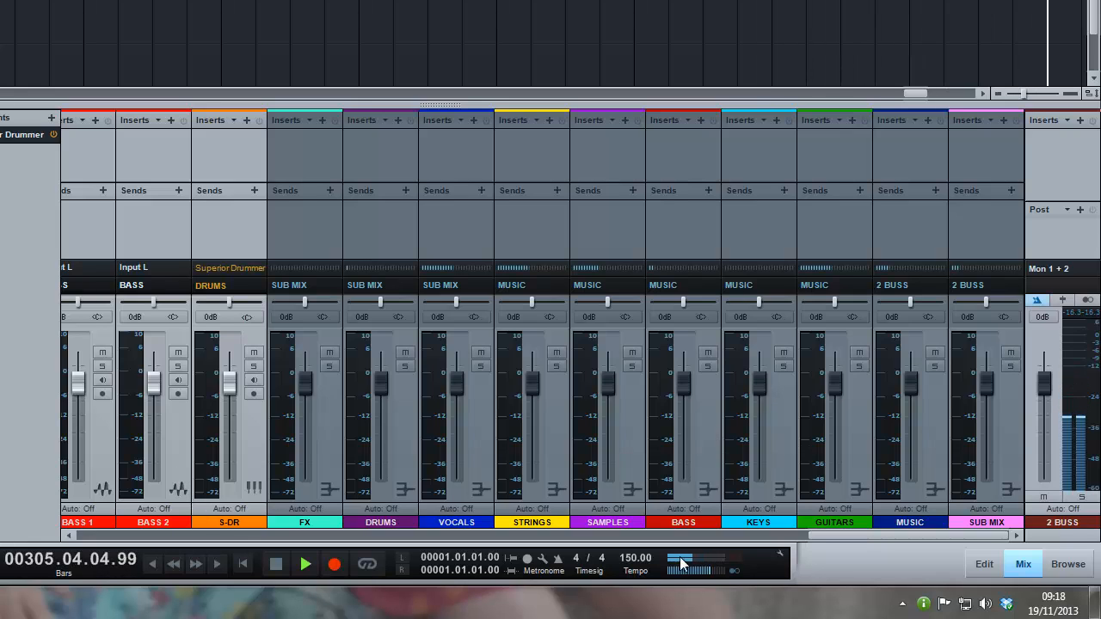
drag(830, 536, 778, 544)
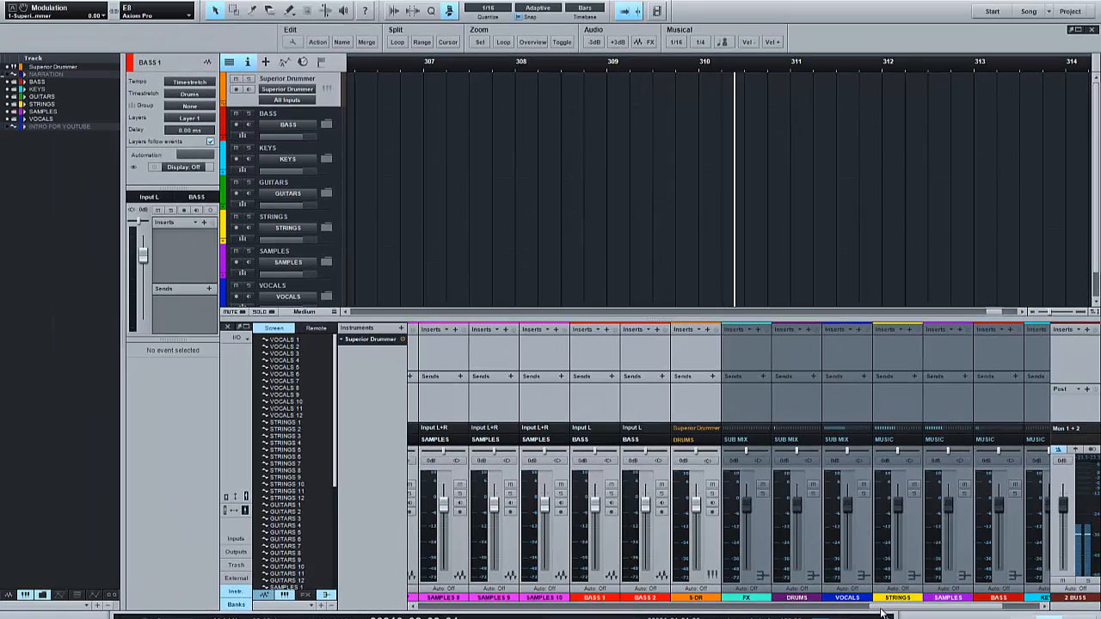
drag(881, 608, 932, 610)
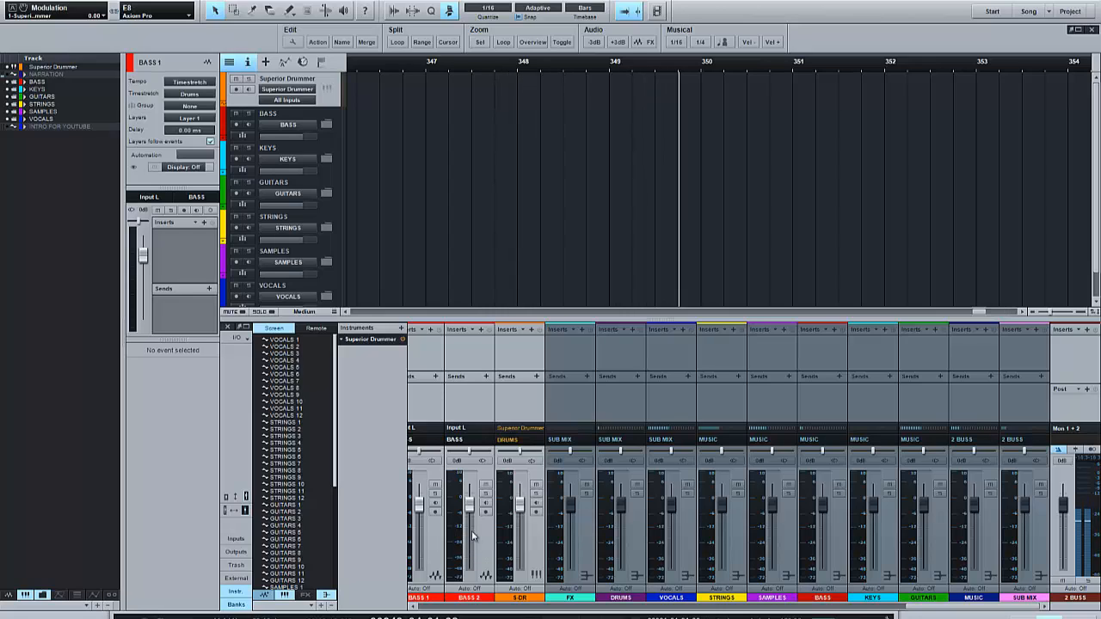
- Select the FX, DRUMS, S-DR, MUSIC, SUB MIX and 2 BUSS mixer channels in turn to examine their routing
click(576, 531)
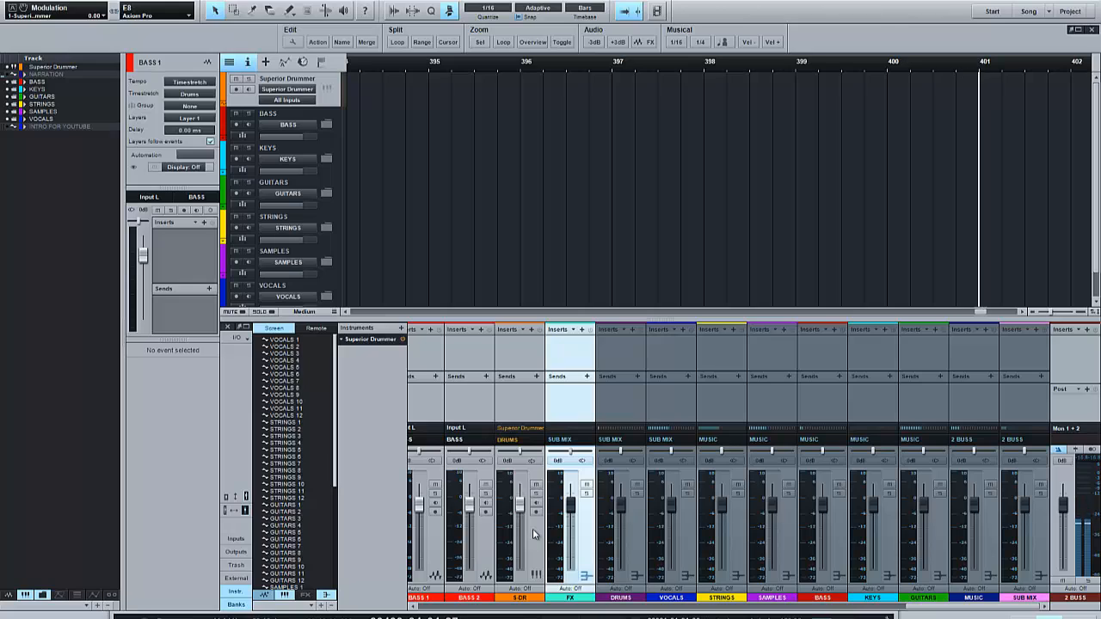
click(633, 516)
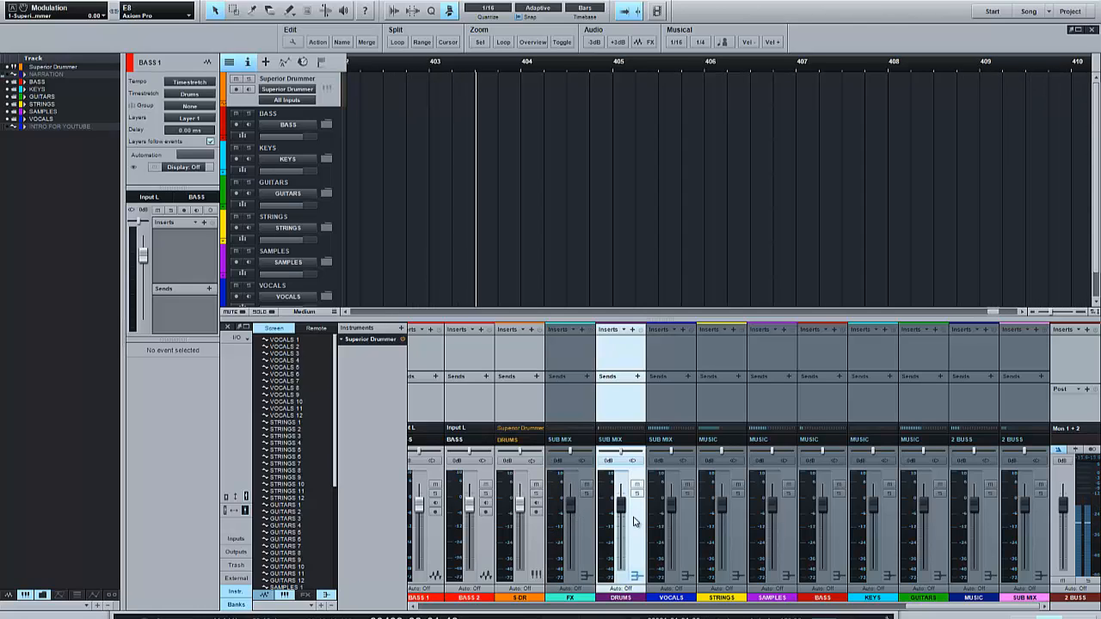
click(533, 530)
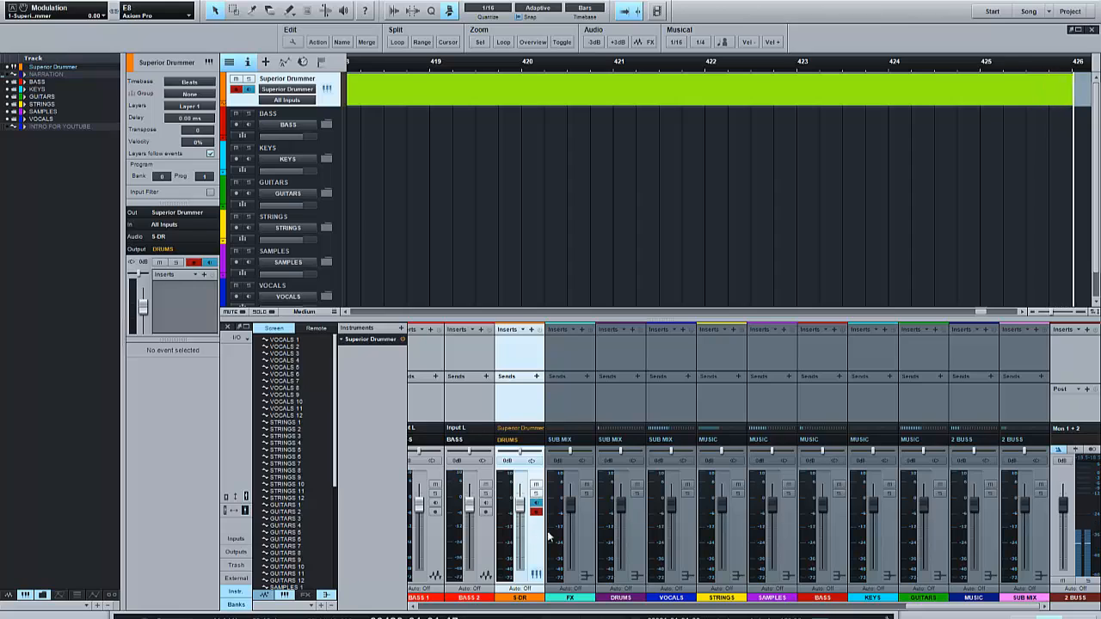
click(635, 526)
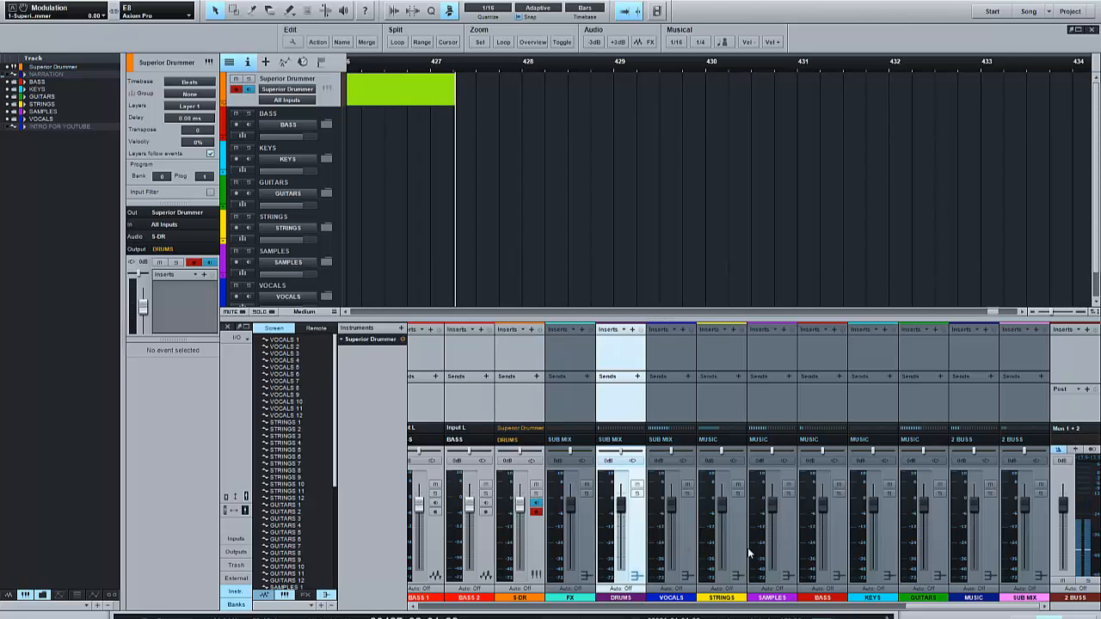
click(987, 541)
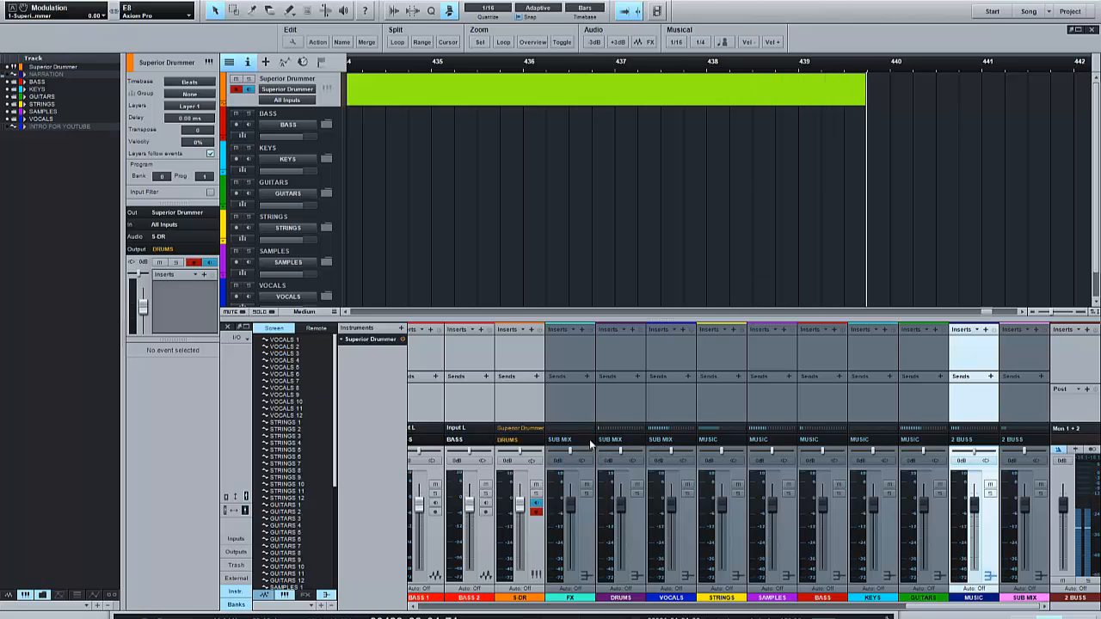
click(1036, 532)
click(985, 534)
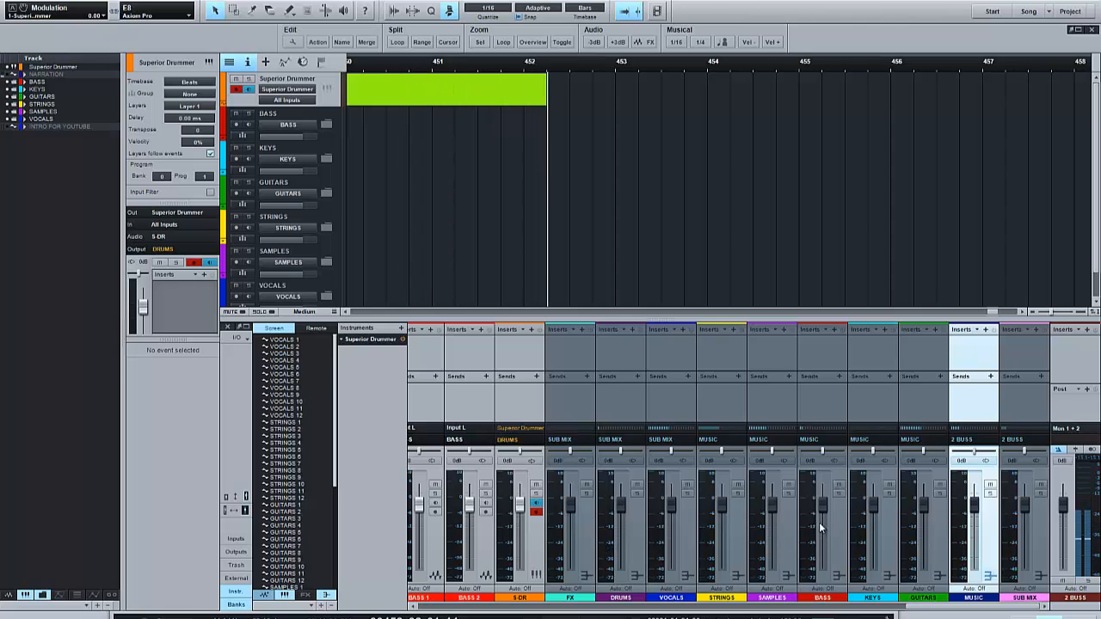
click(1037, 528)
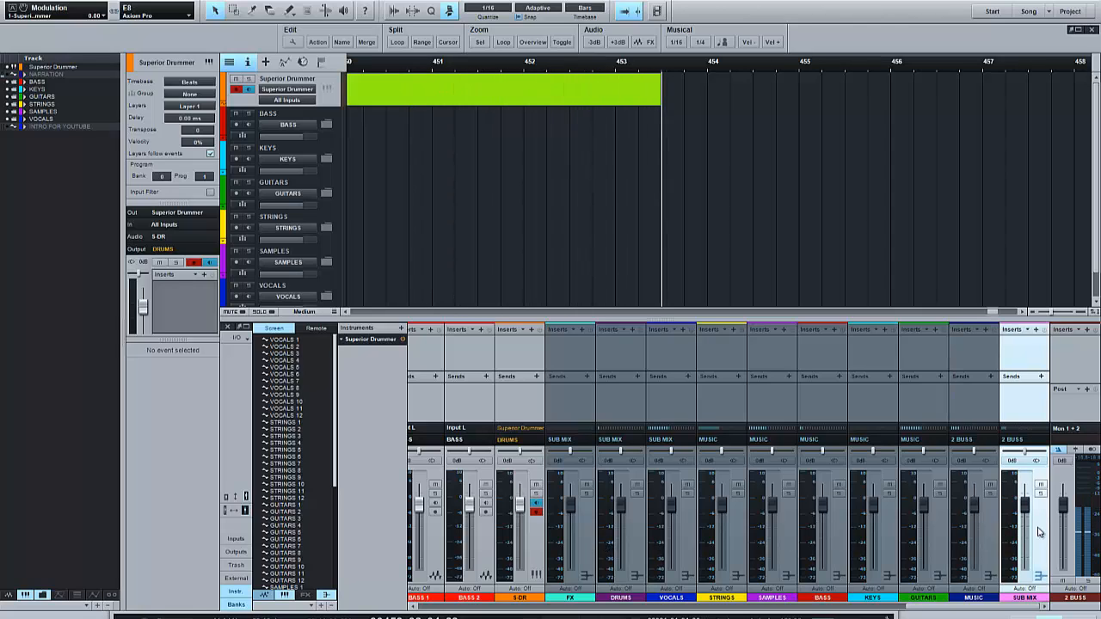
click(986, 530)
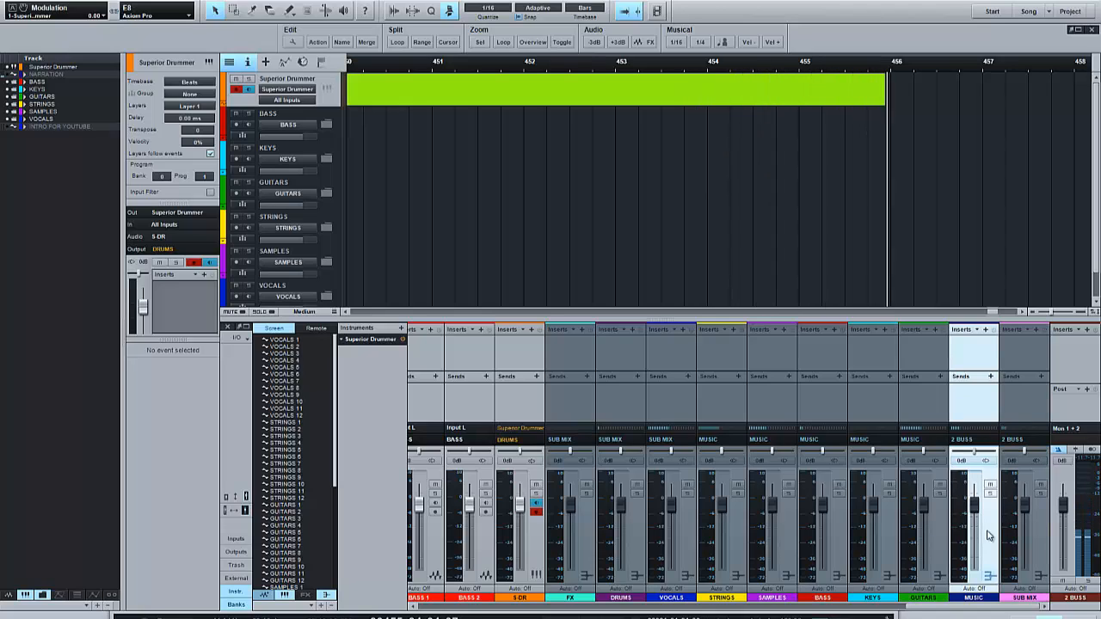
click(1035, 529)
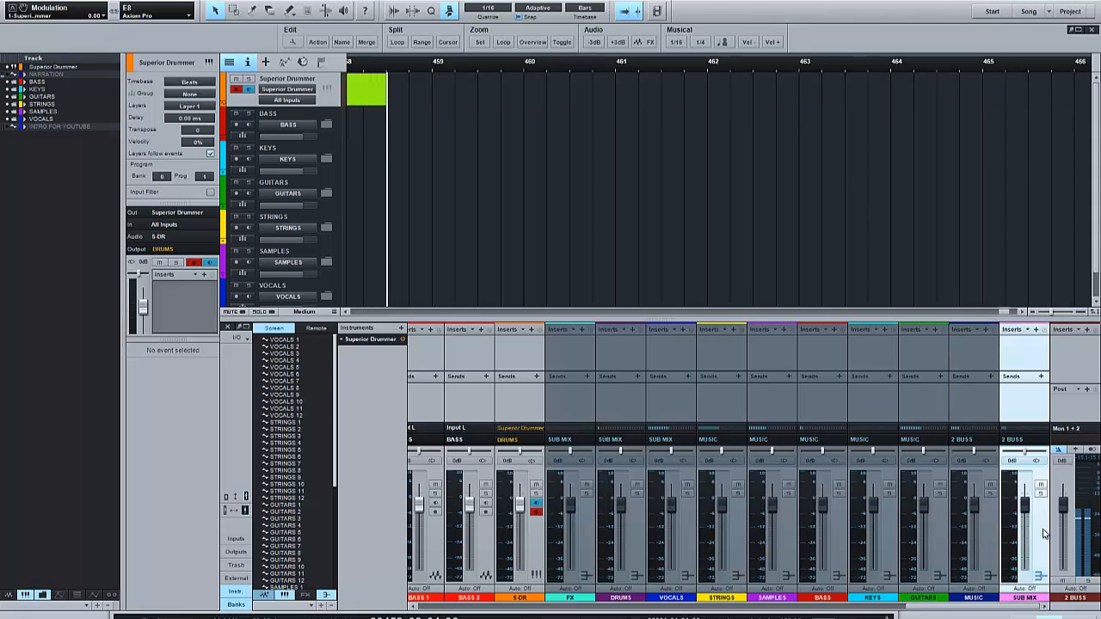
click(1082, 525)
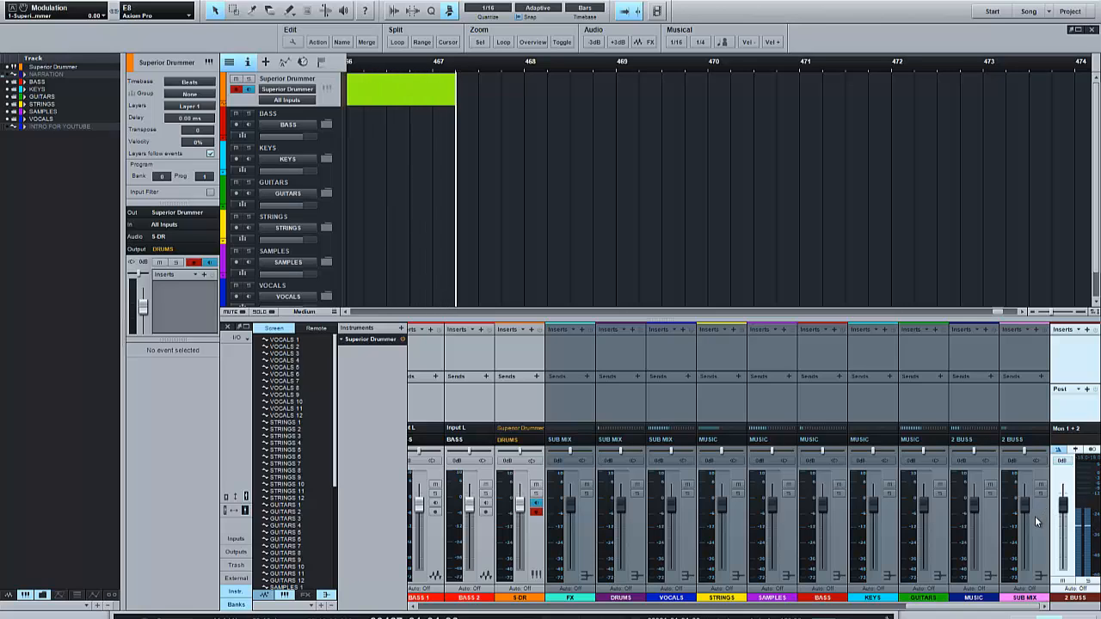
click(1035, 516)
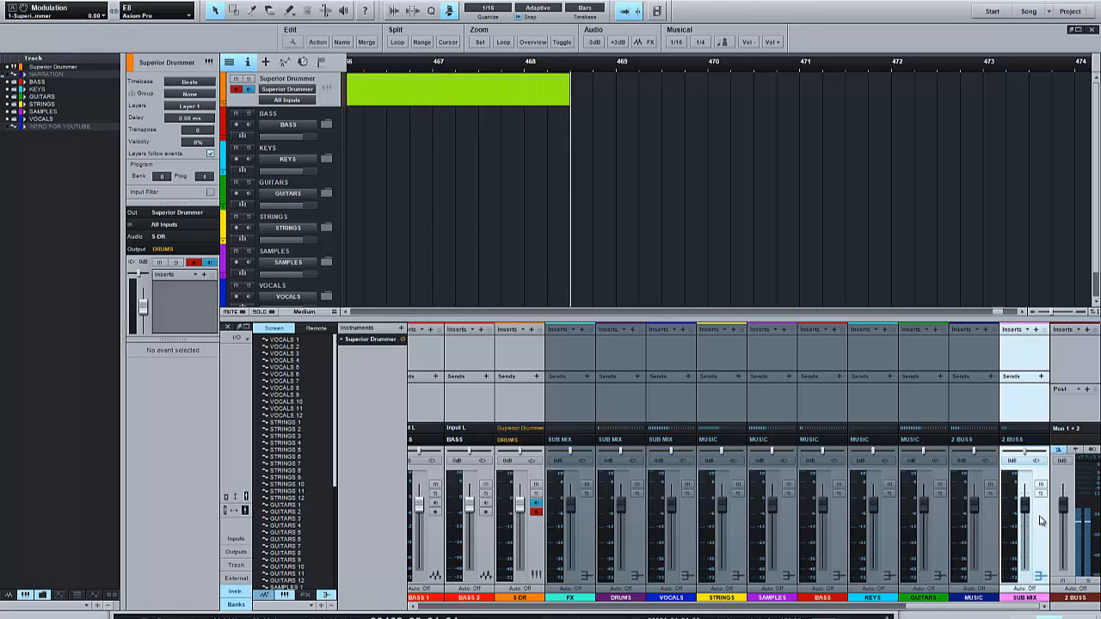